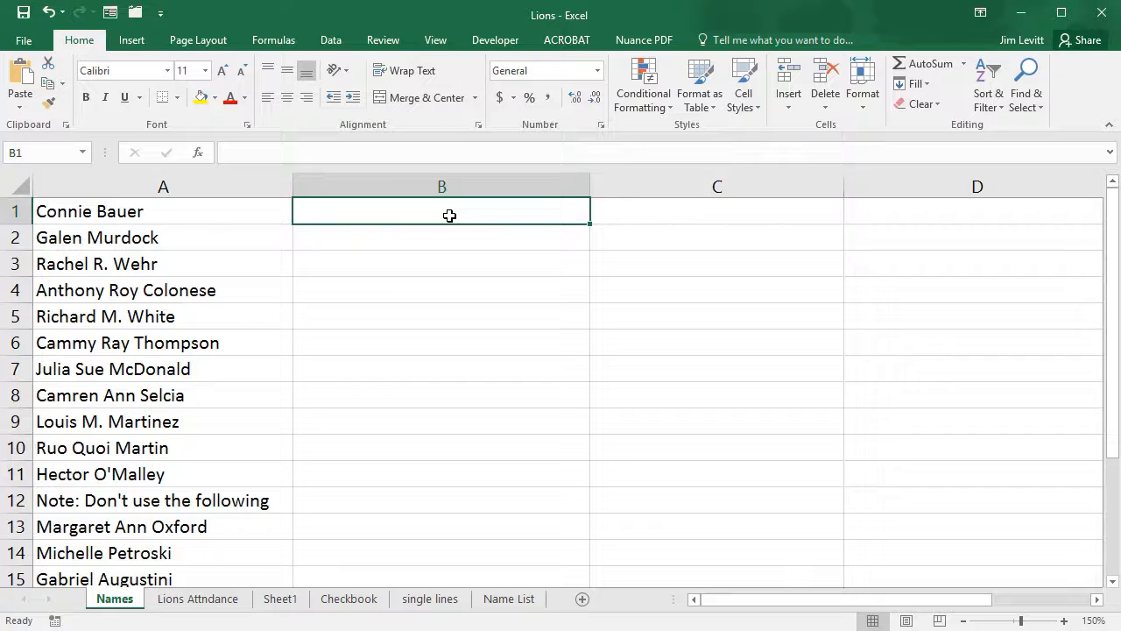
- Enter =UPPER(A1) in cell B1 and fill the formula down through B15
type("=")
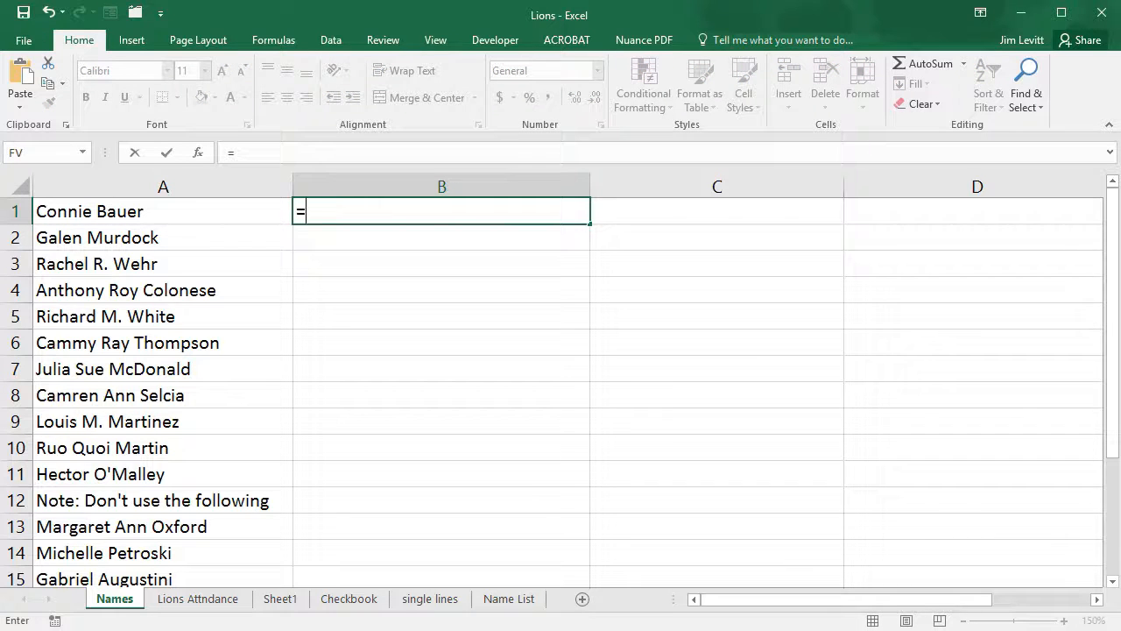
type("Upper(")
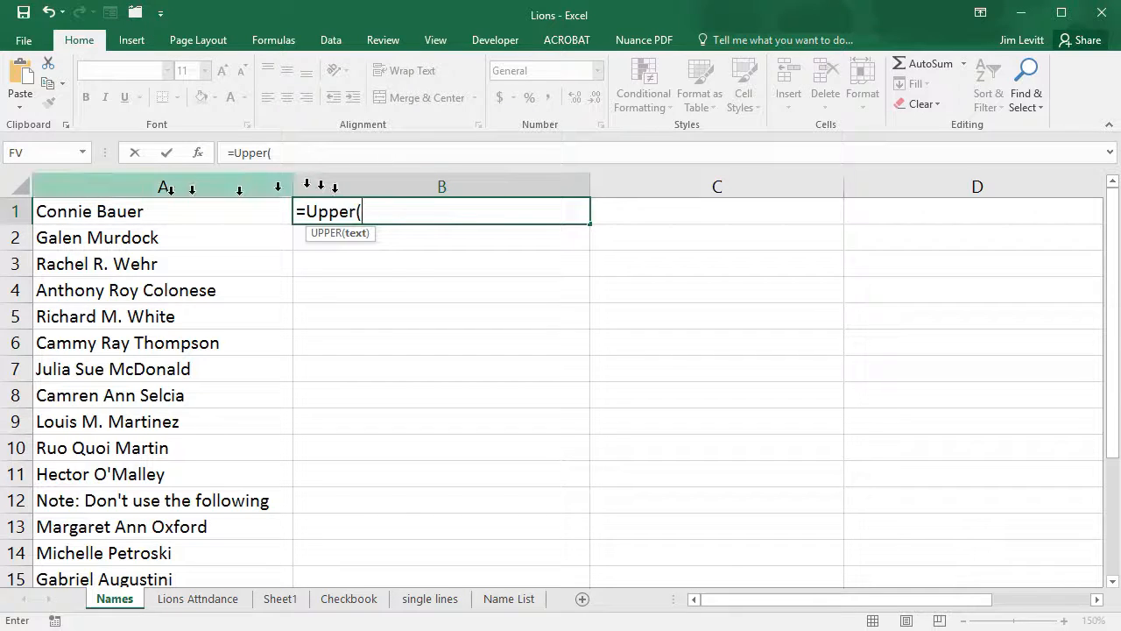
left_click(224, 214)
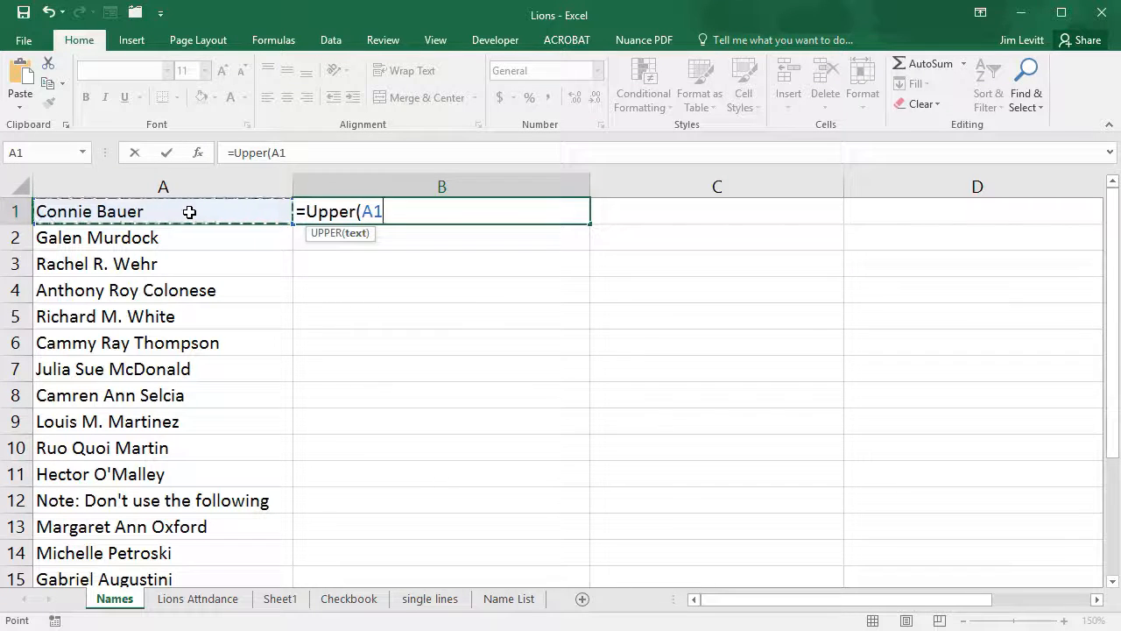
type(")")
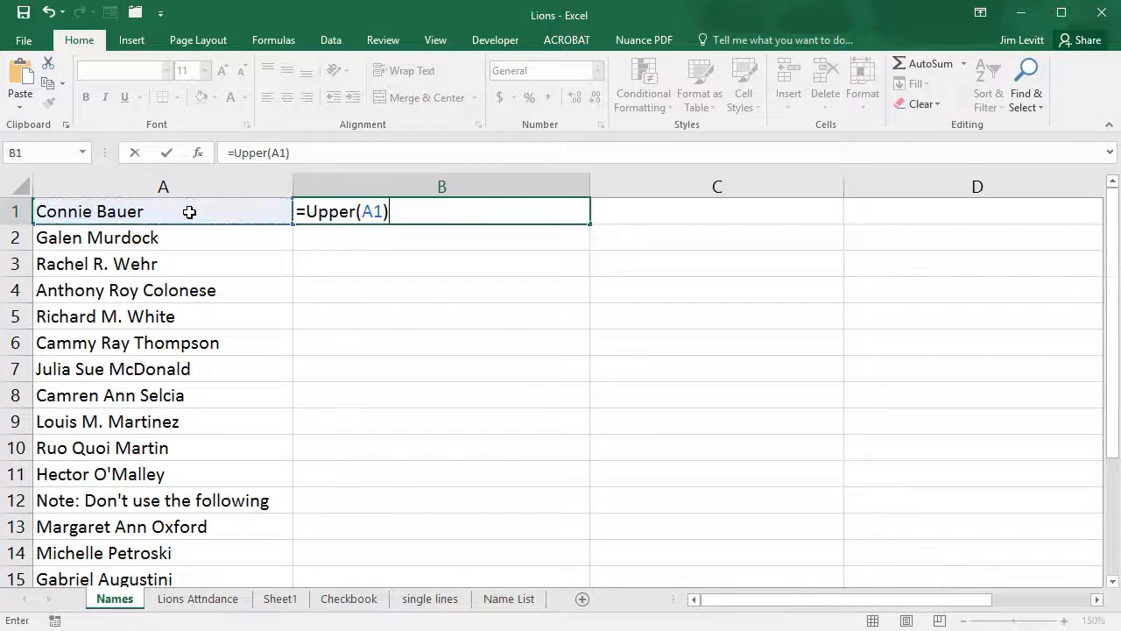
key("Return")
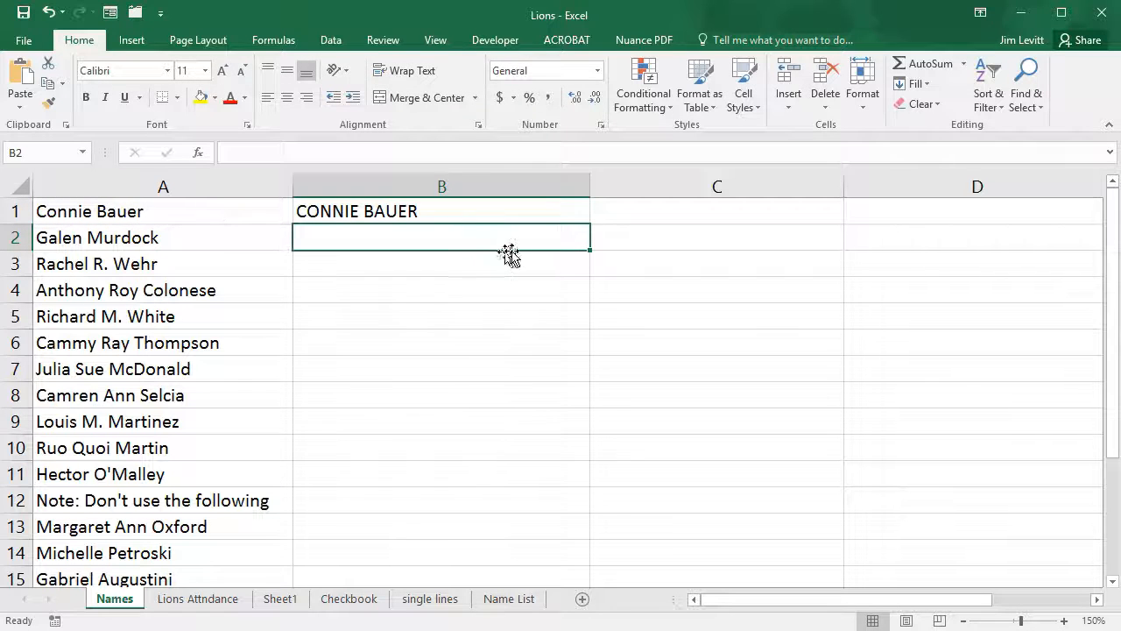
left_click(491, 210)
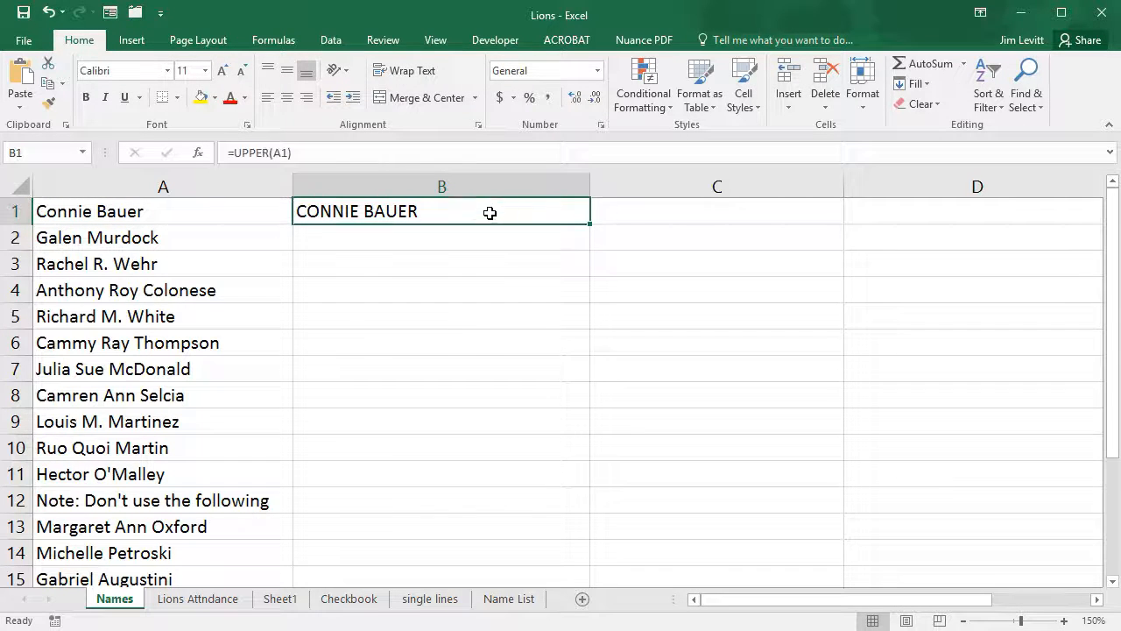
left_click_drag(590, 223, 546, 580)
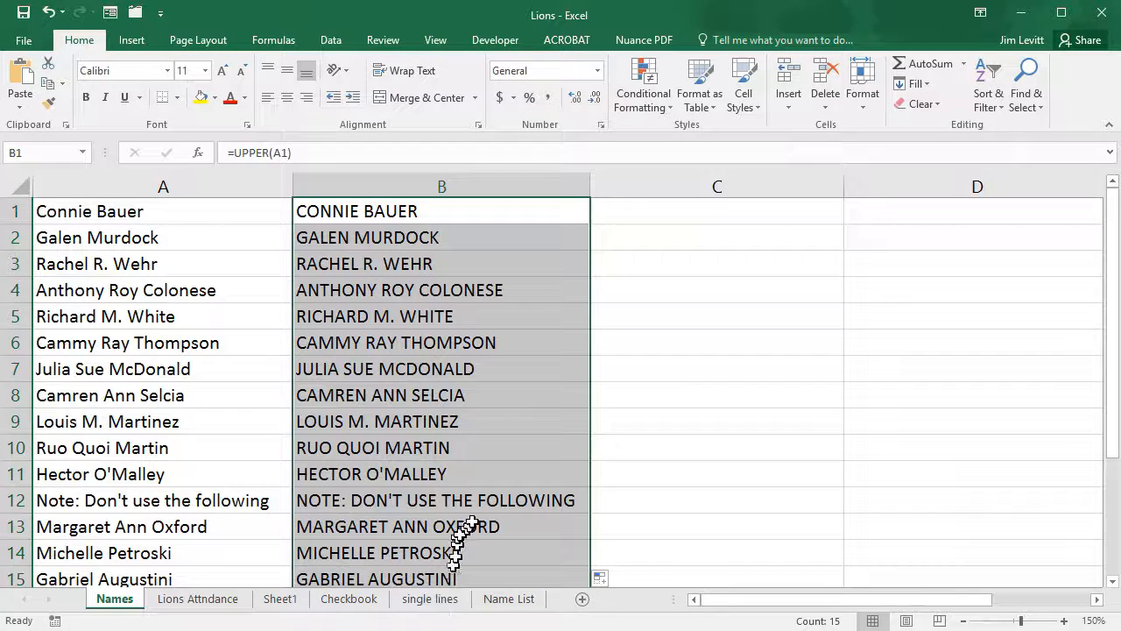
- Enter =LOWER(A1) in cell C1 to convert the first name in column A to lowercase
left_click(656, 212)
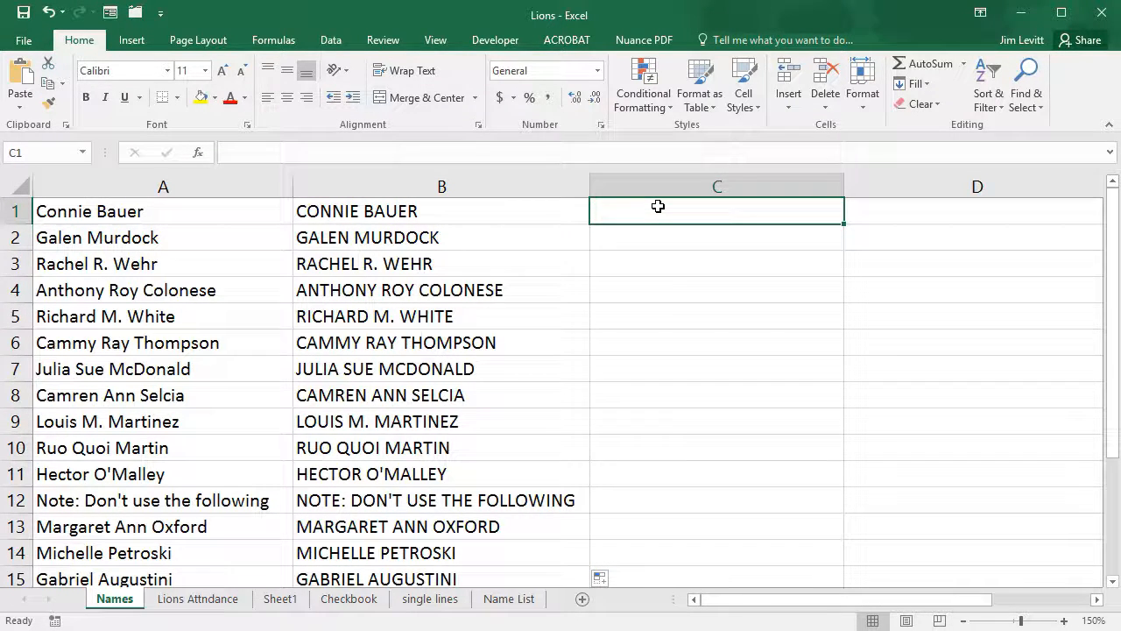
type("=")
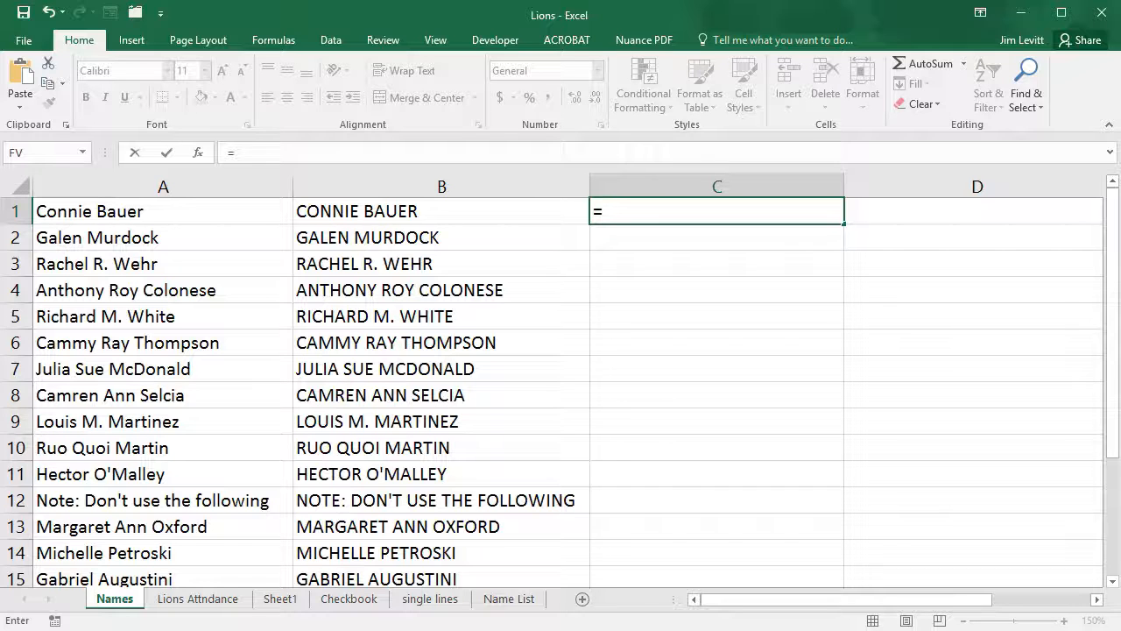
type("ol")
key("BackSpace")
key("BackSpace")
type("l")
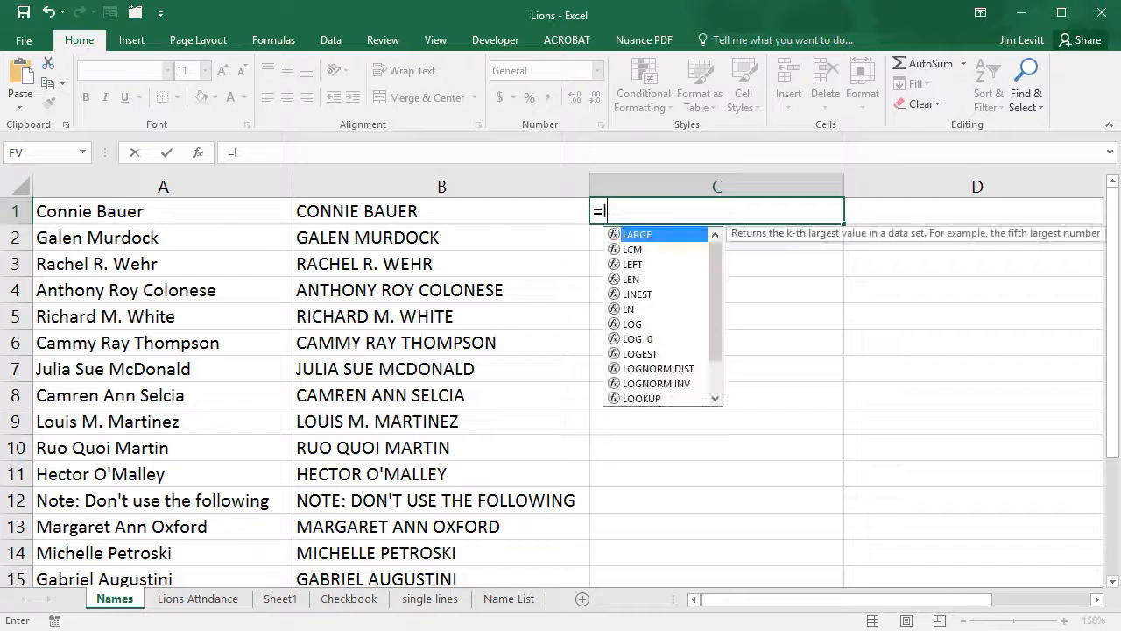
type("ower(")
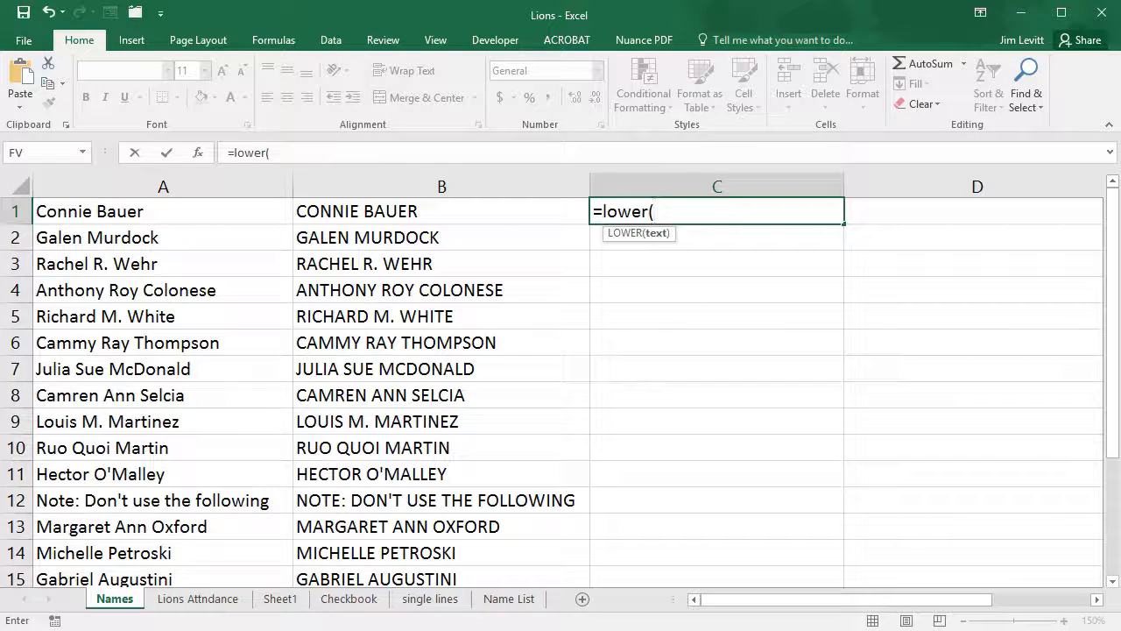
left_click(234, 211)
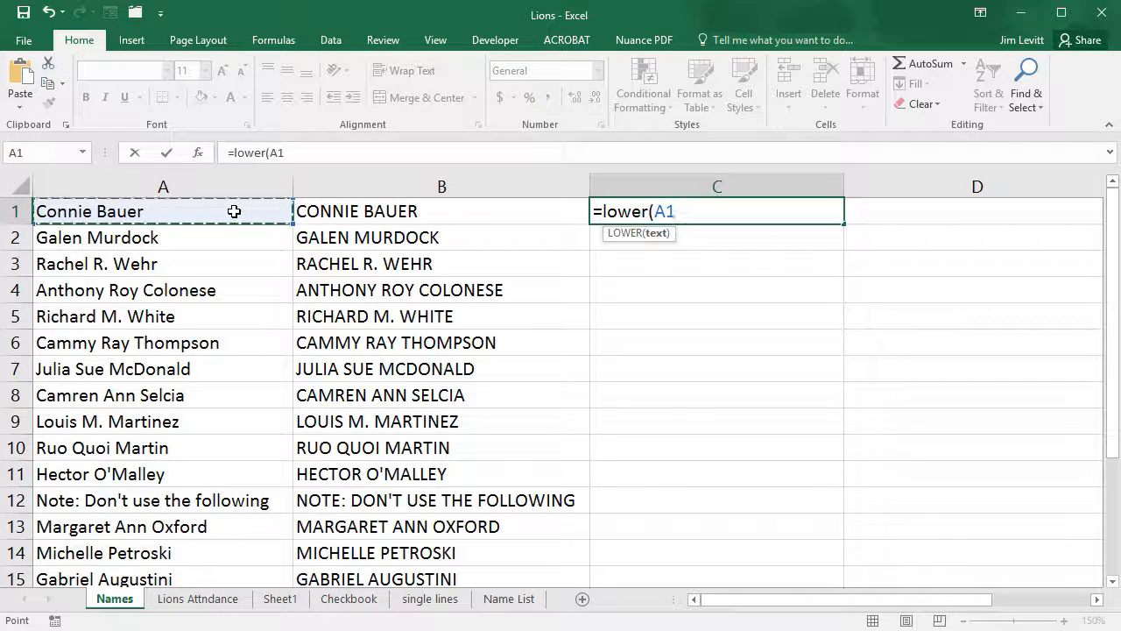
type(")")
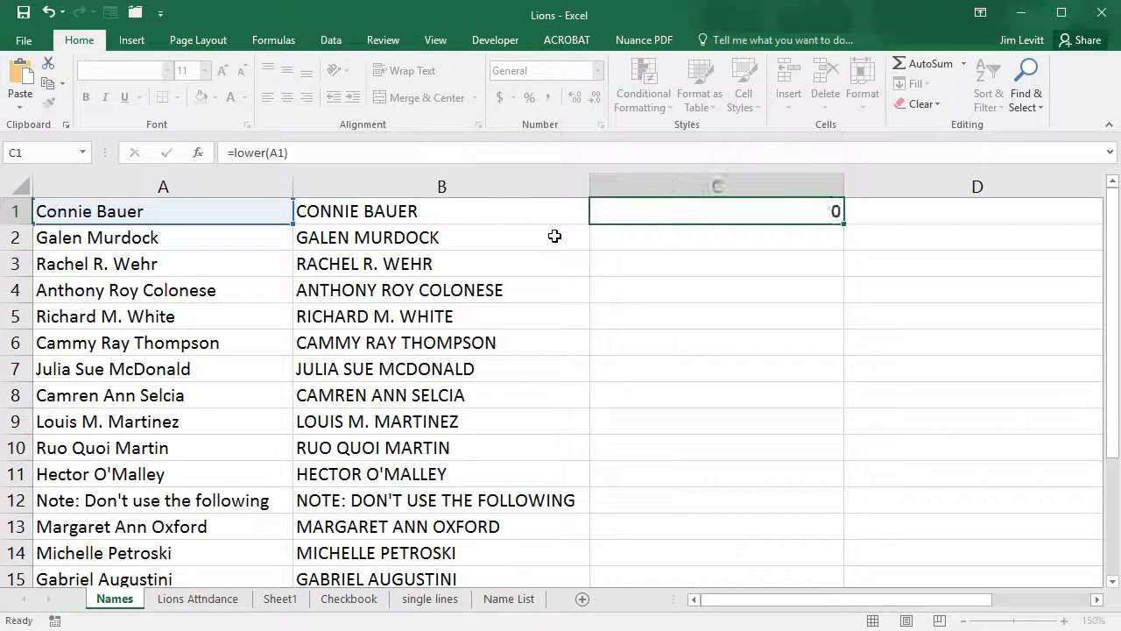
key("Return")
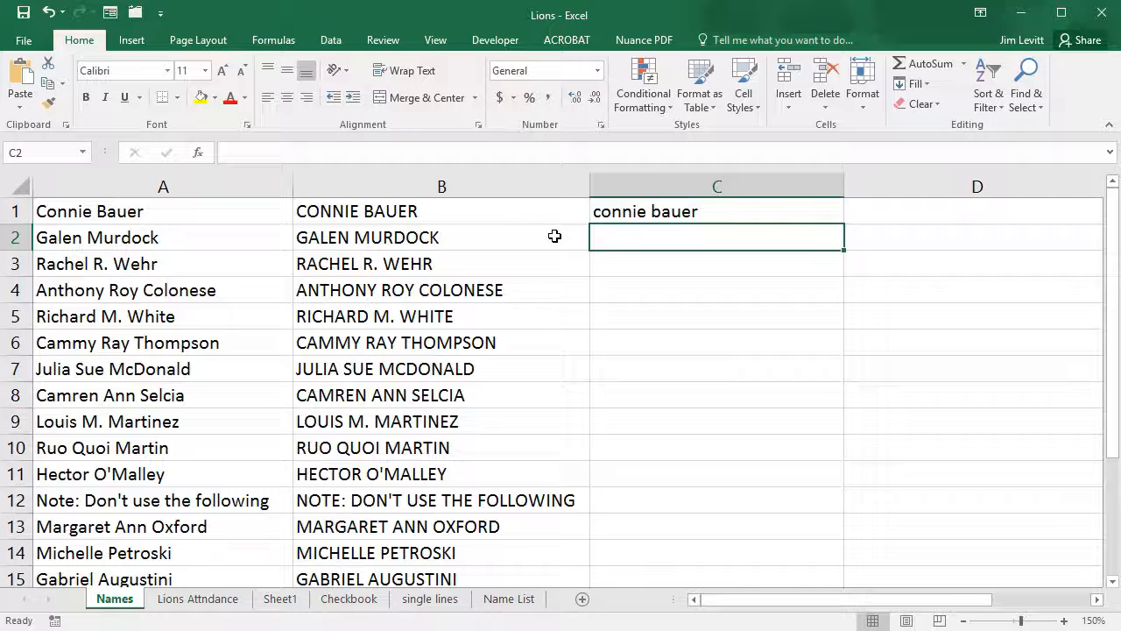
- Fill the LOWER formula from C1 down through C15
left_click(705, 208)
left_click_drag(846, 225, 834, 513)
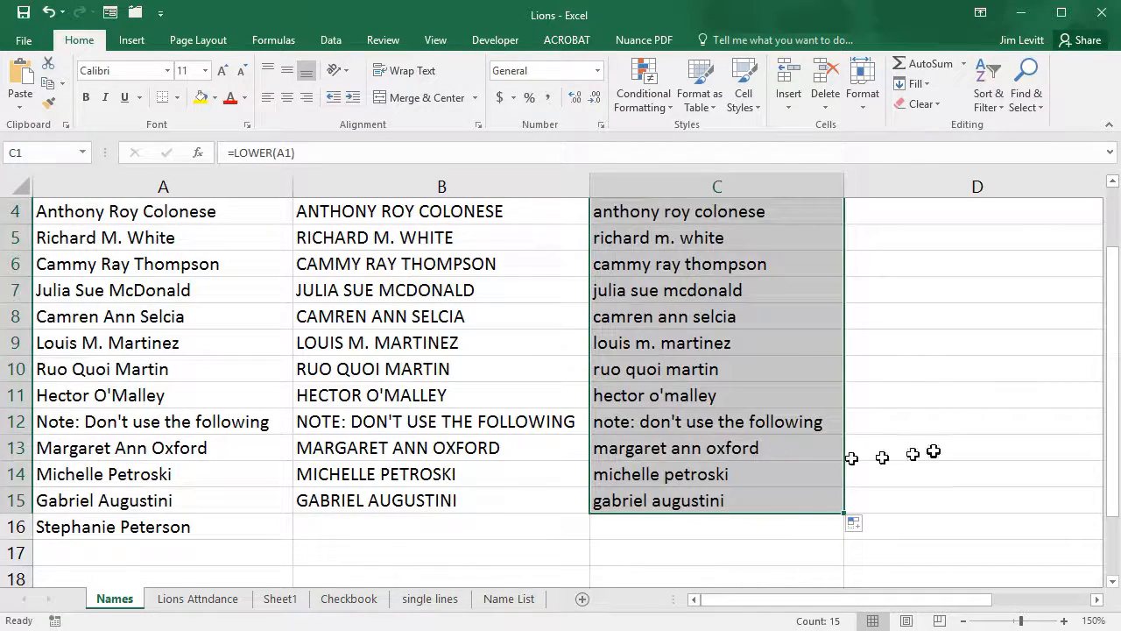
scroll(934, 450, "up", 1)
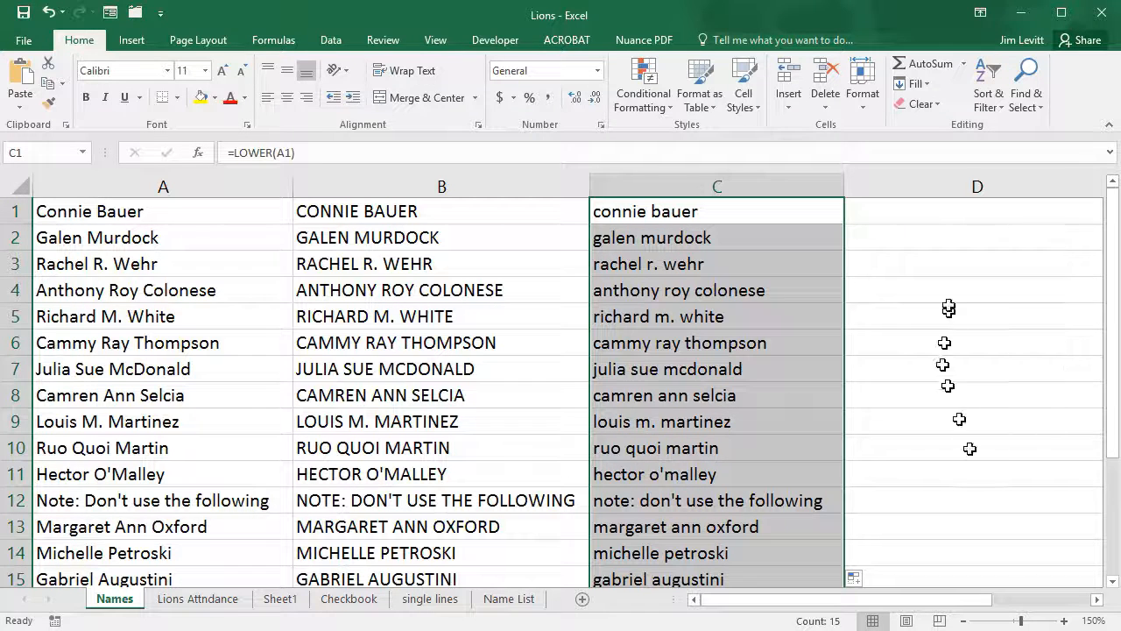
- Enter =PROPER(A1) in cell D1 to capitalize the first letter of each word from A1
left_click(890, 211)
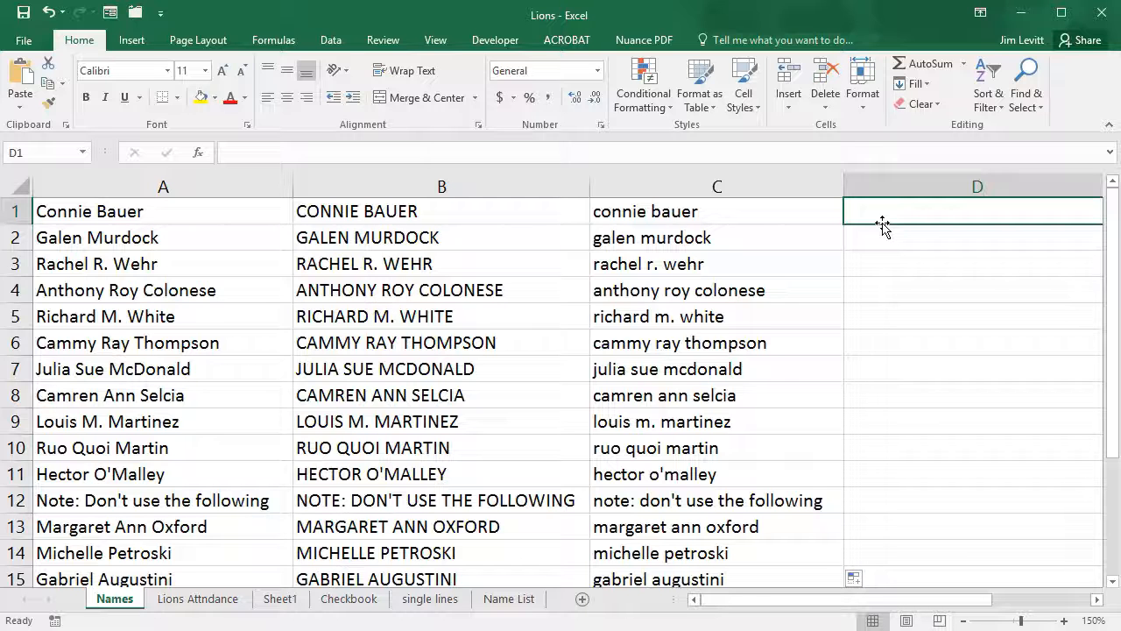
type("=")
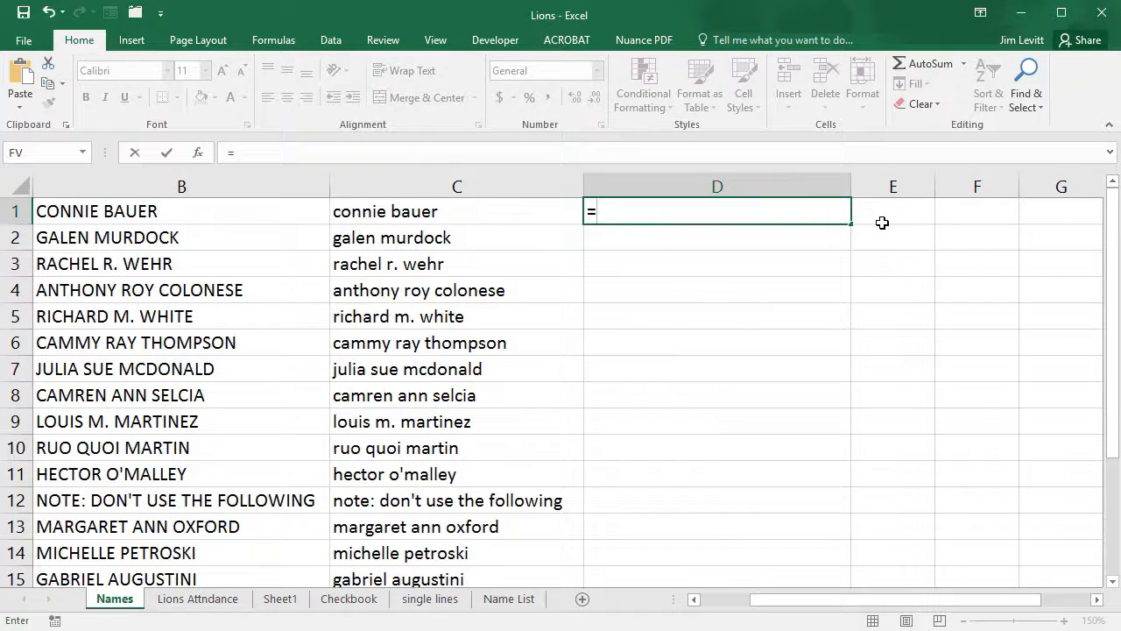
type("proper")
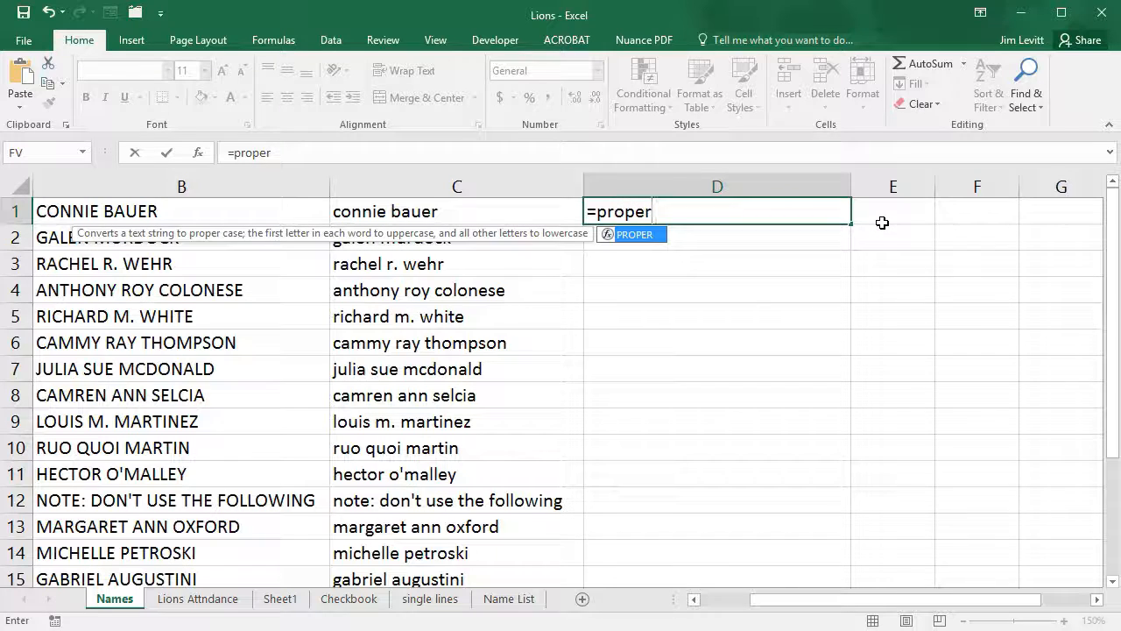
type("(")
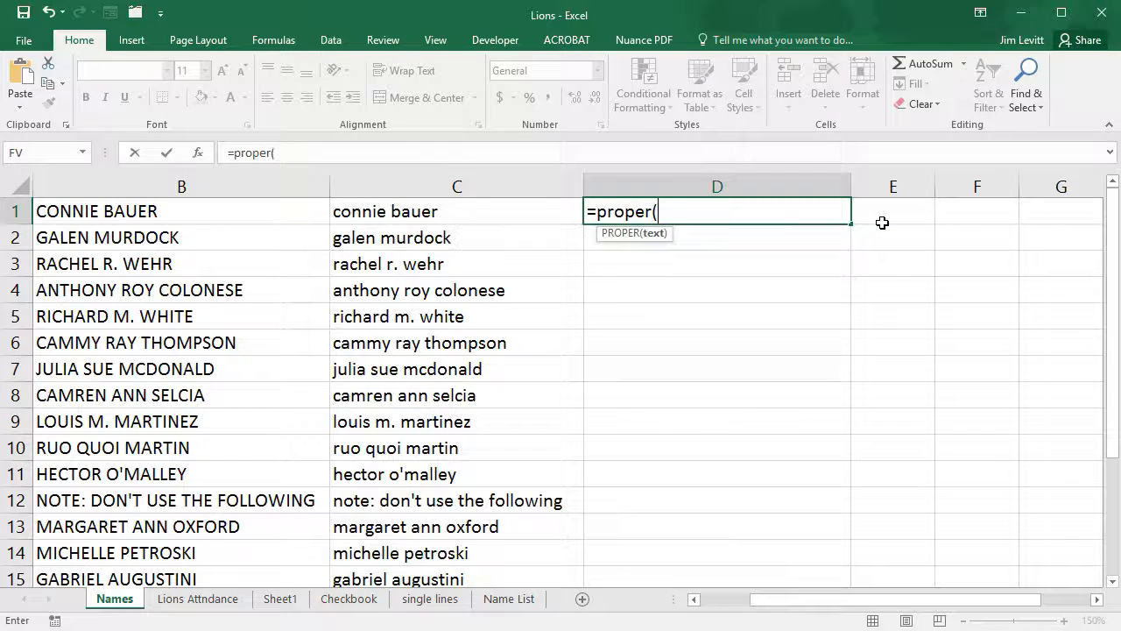
type("A1)")
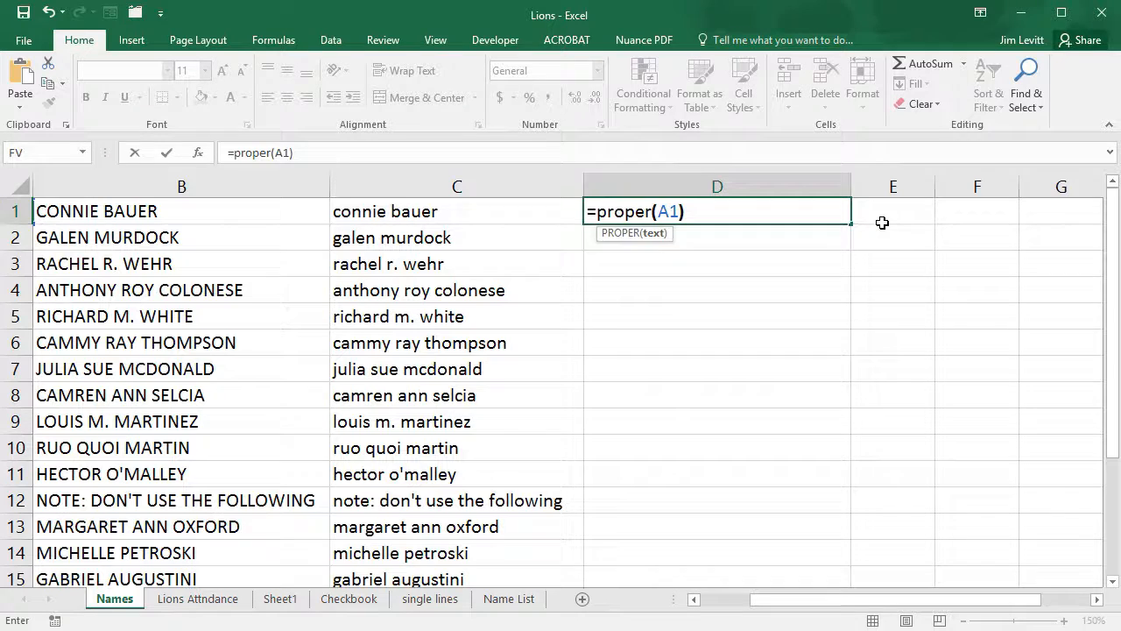
key("Return")
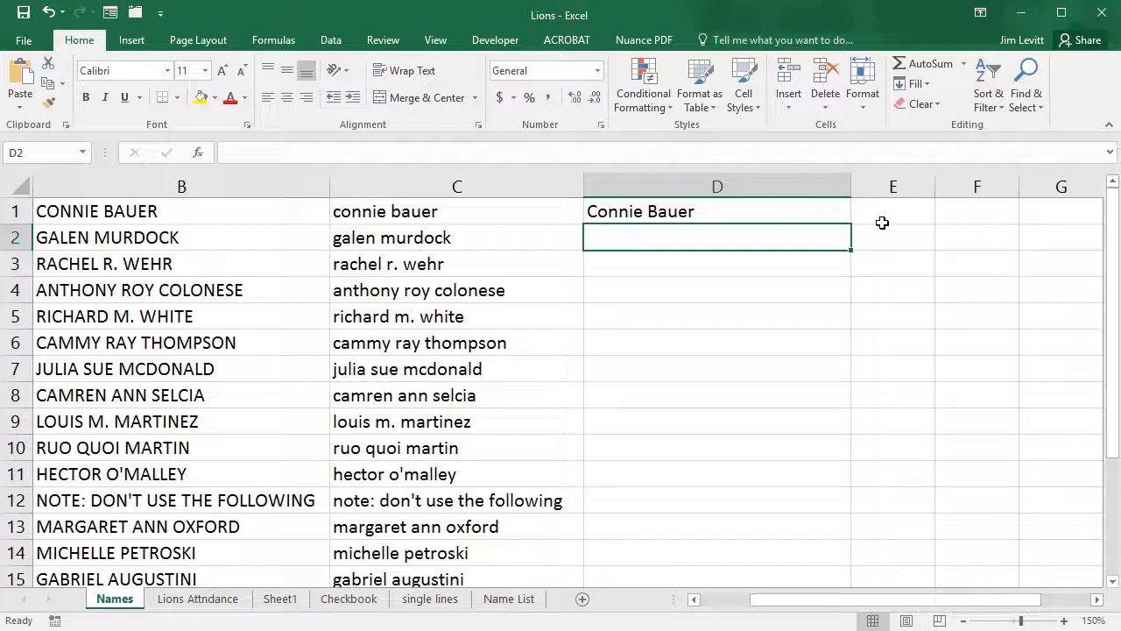
- Narrow column B so column D fits in view, and fill the PROPER formula from D1 down through D16
left_click_drag(818, 603, 763, 610)
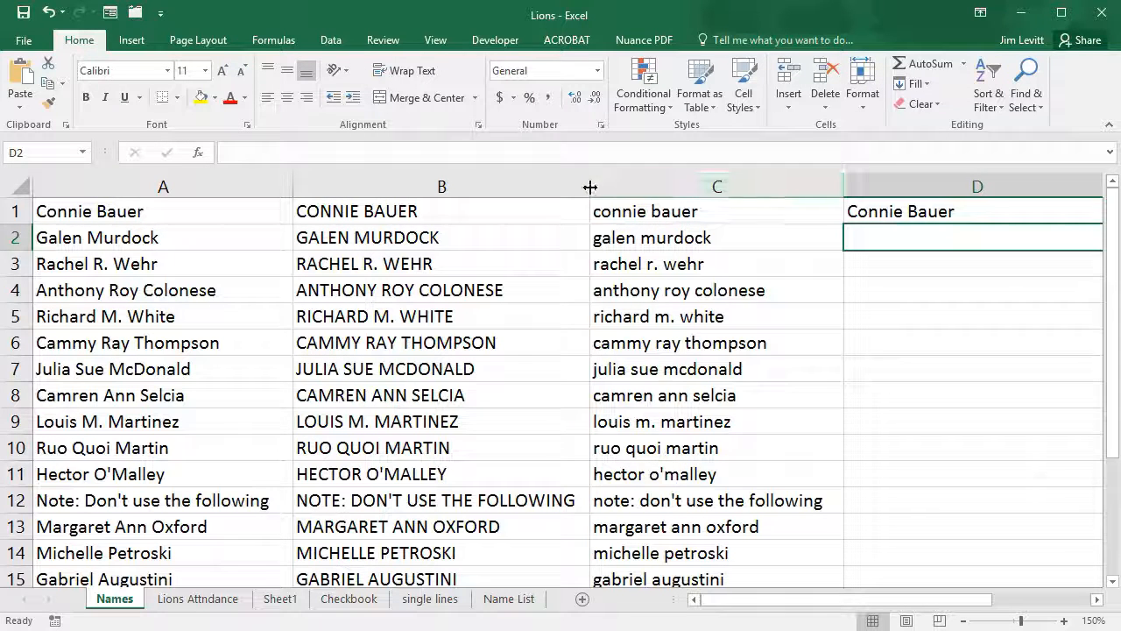
left_click_drag(589, 187, 525, 195)
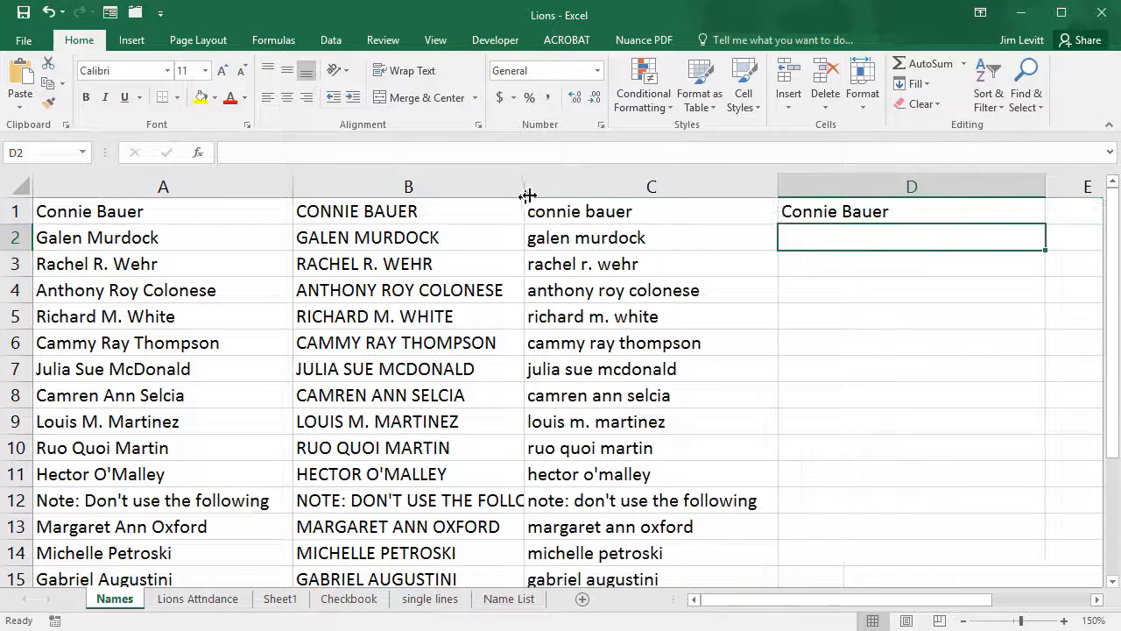
left_click(891, 213)
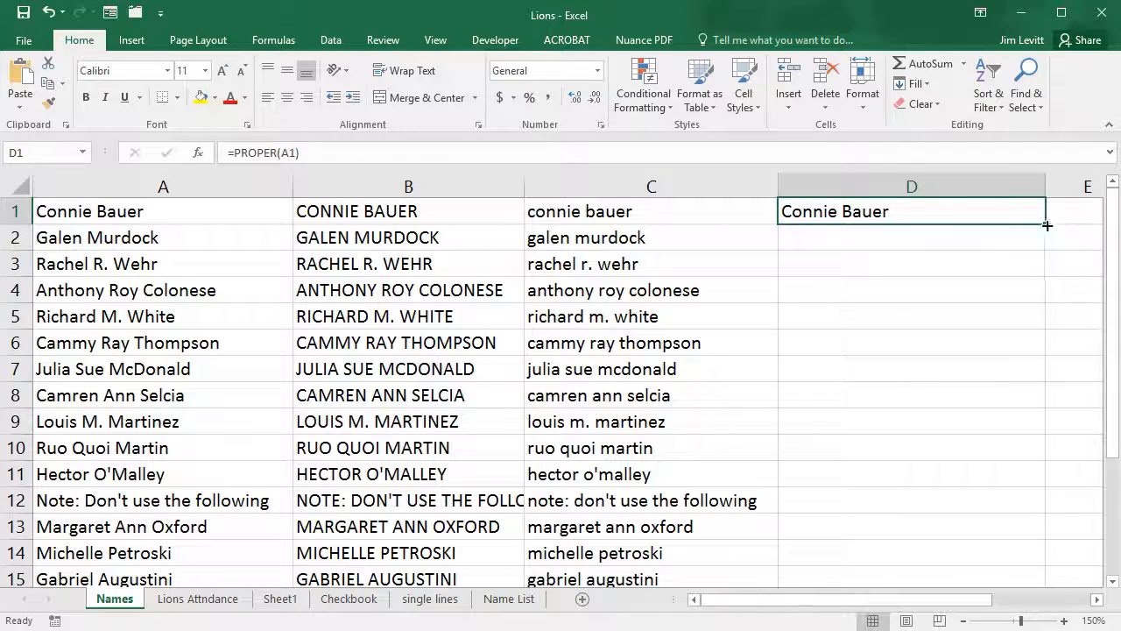
left_click_drag(1047, 224, 998, 544)
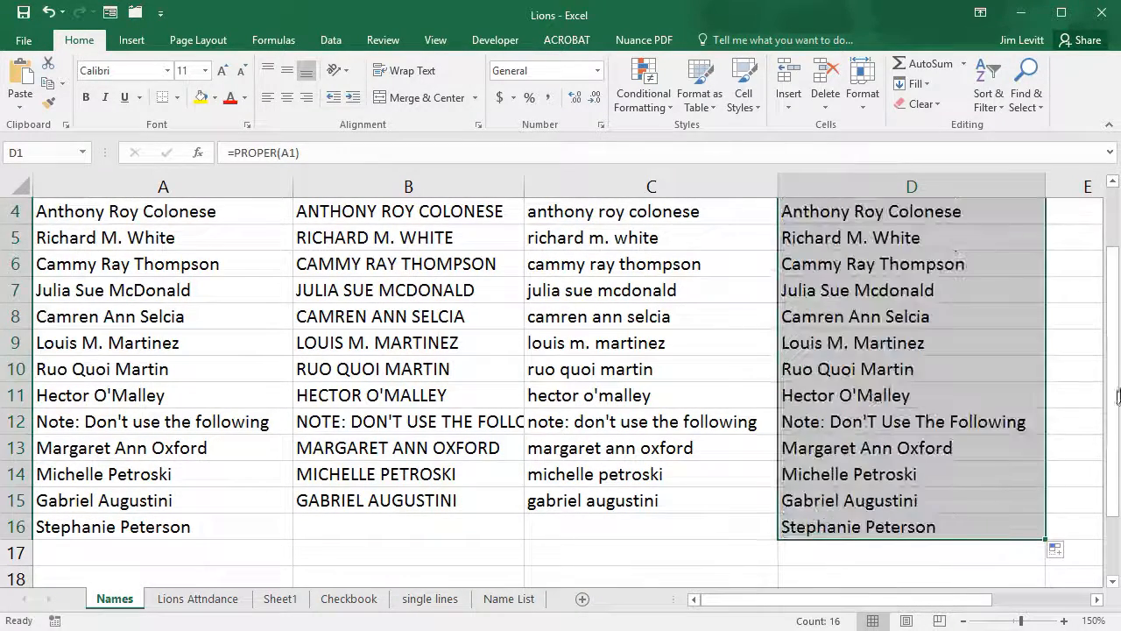
left_click_drag(1118, 376, 1112, 355)
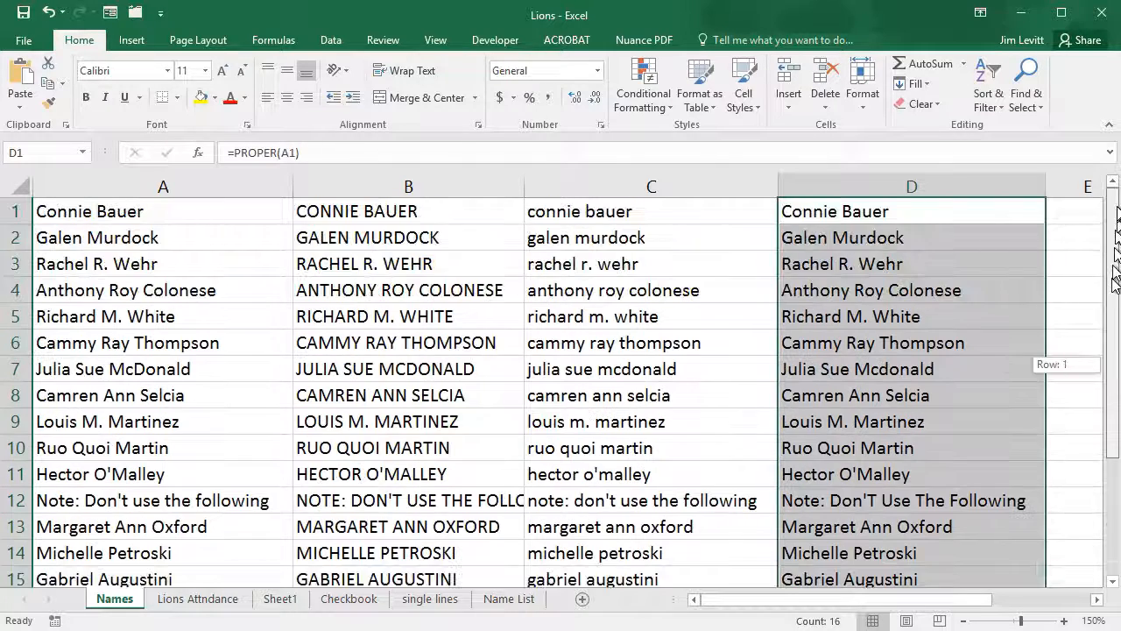
- Examine the capitalization that PROPER gives the names in D4, D7 and D11
left_click(960, 284)
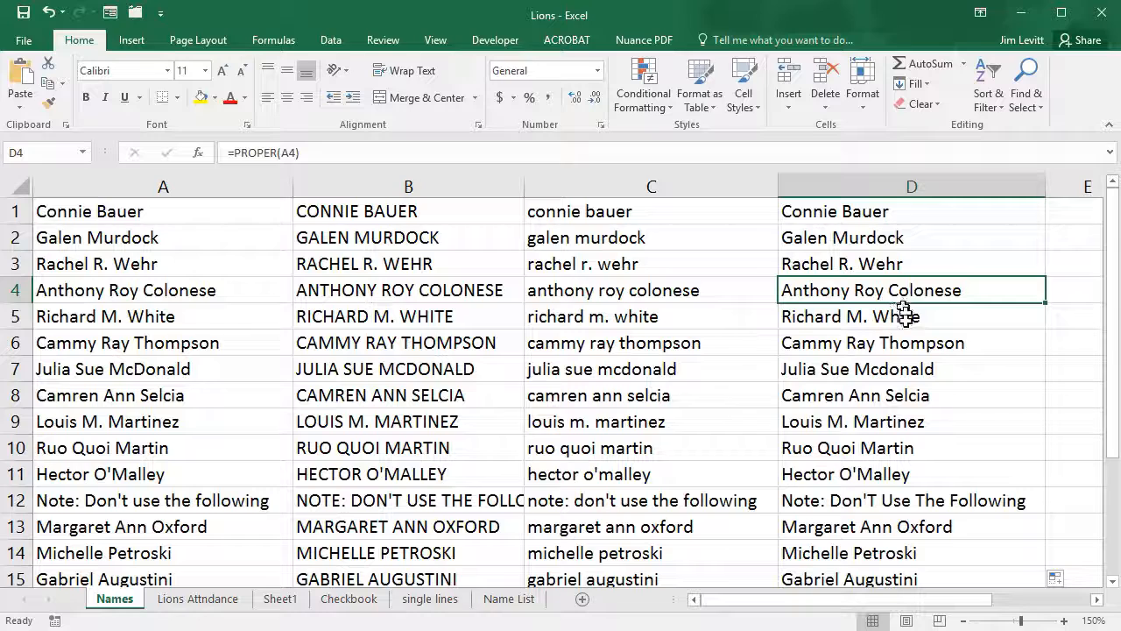
left_click(866, 370)
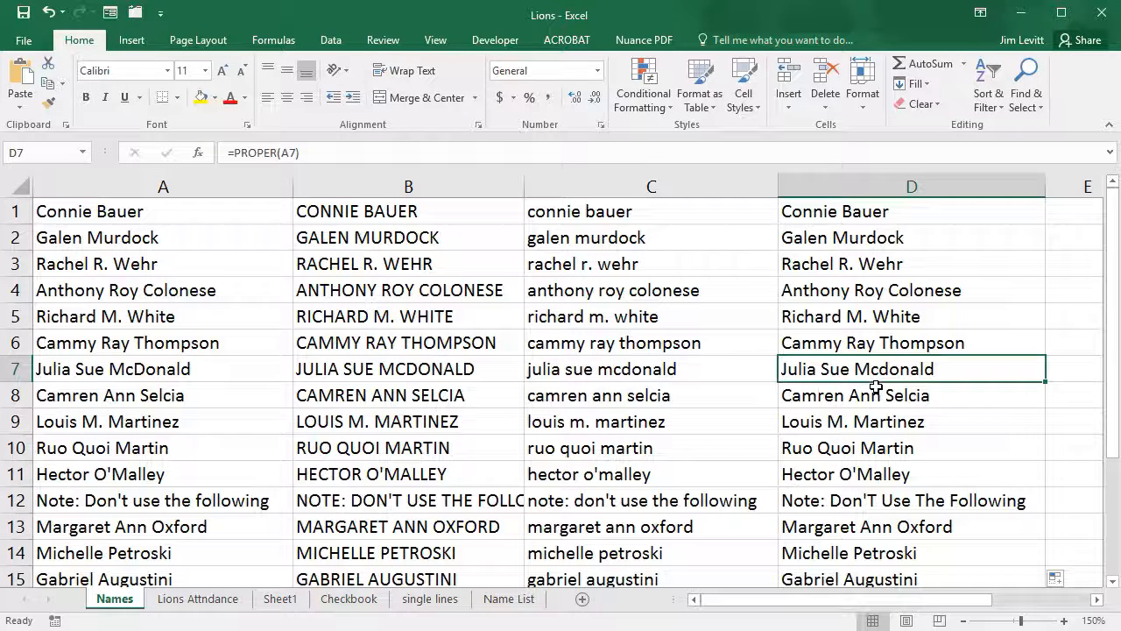
left_click(849, 470)
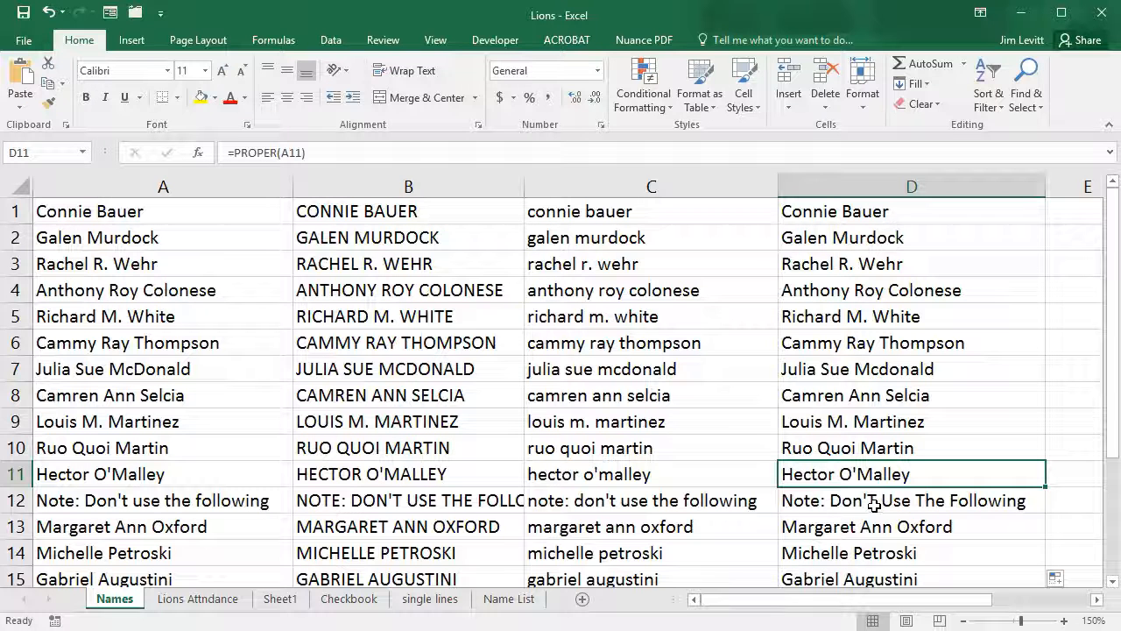
left_click(882, 369)
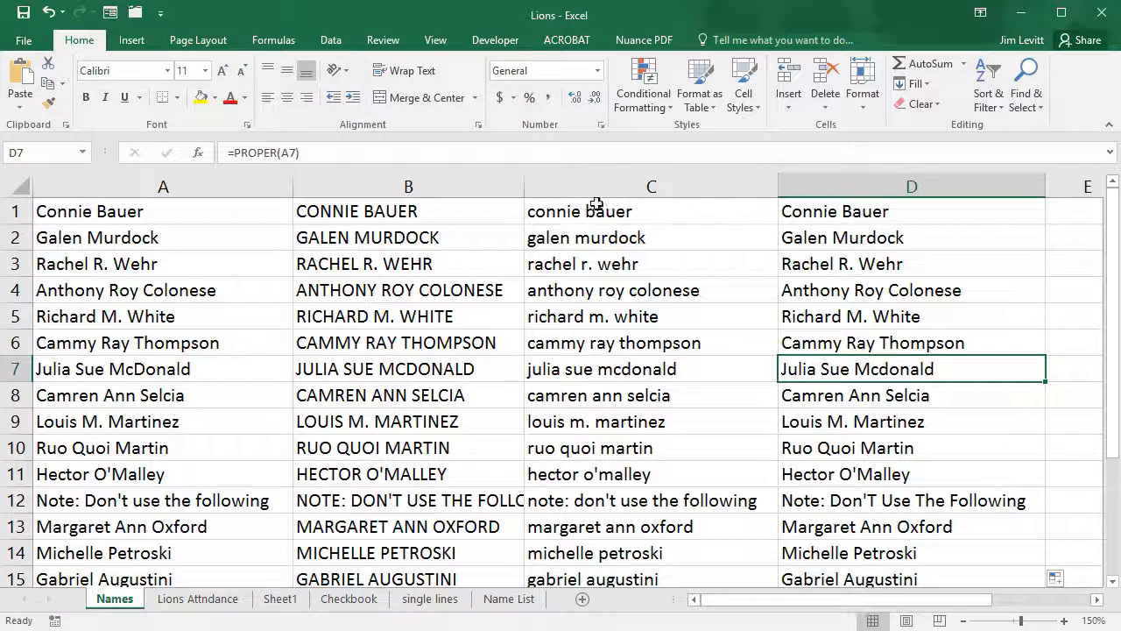
- Clear the PROPER formulas from cells D1 through D15
left_click_drag(874, 212, 867, 574)
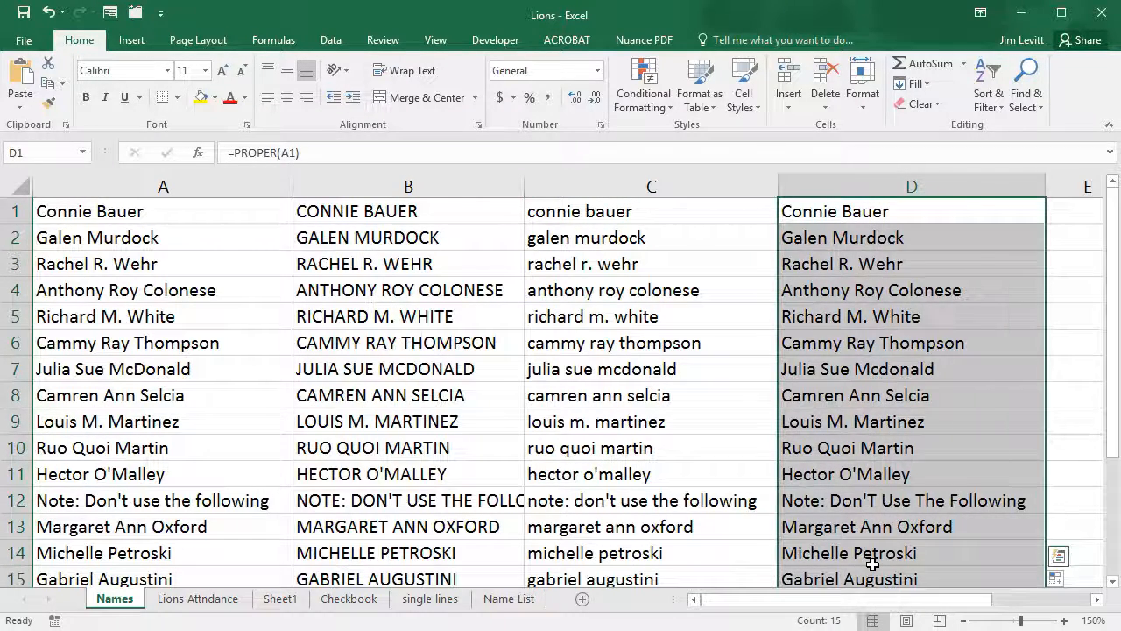
key("Delete")
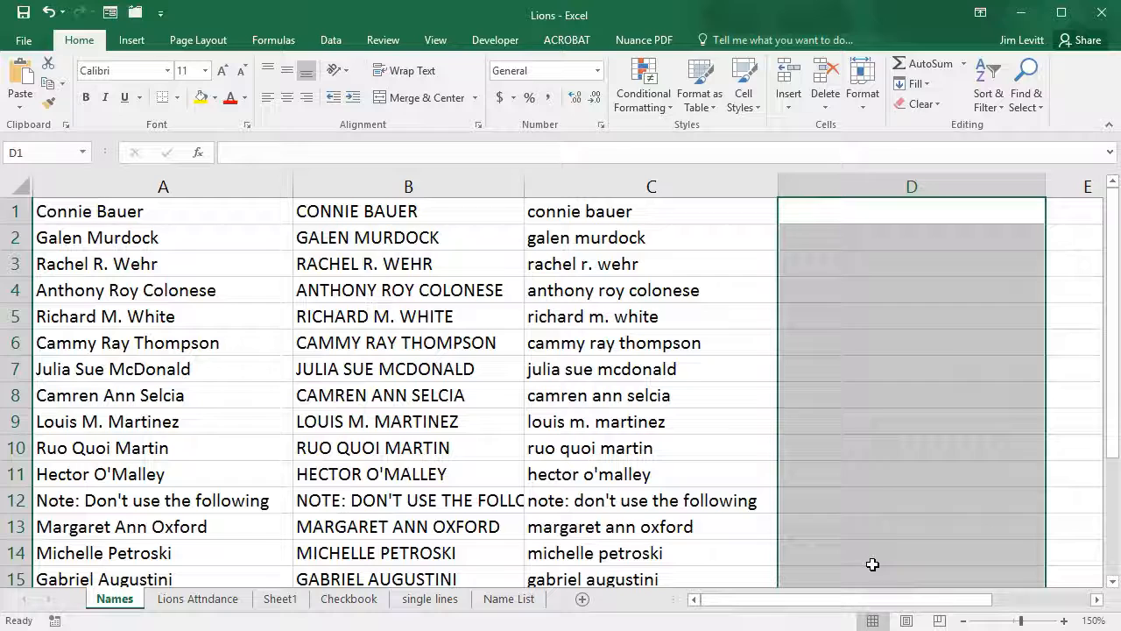
- Enter =PROPER(C1) in cell D1 to capitalize each word of the lowercase name in C1
left_click(853, 208)
type("=")
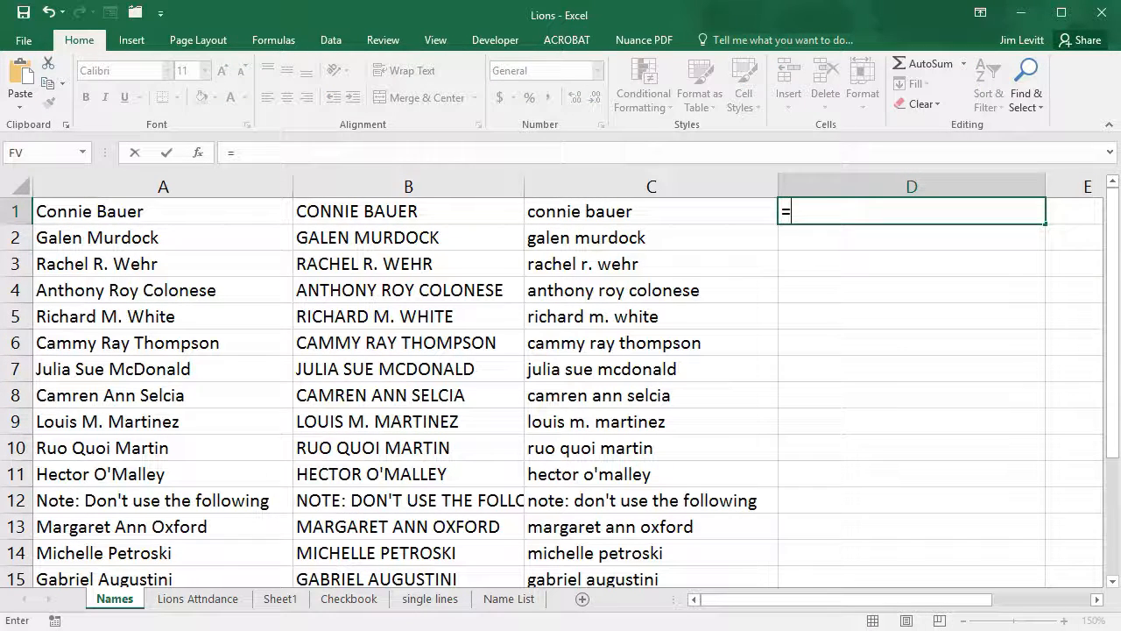
type("(c1")
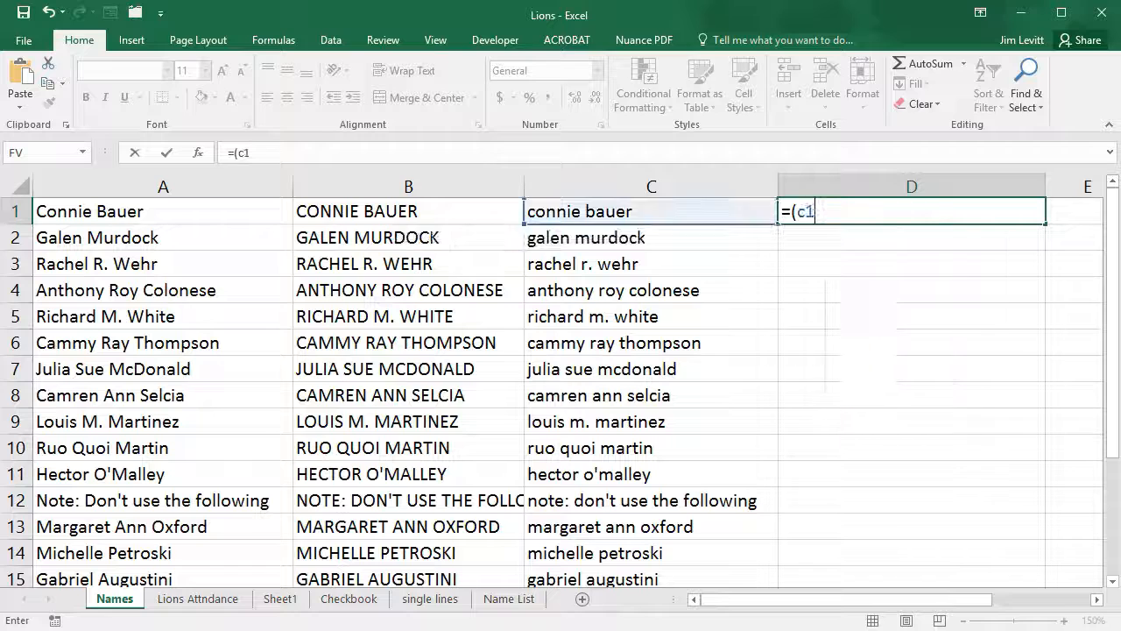
key("BackSpace")
key("BackSpace")
key("BackSpace")
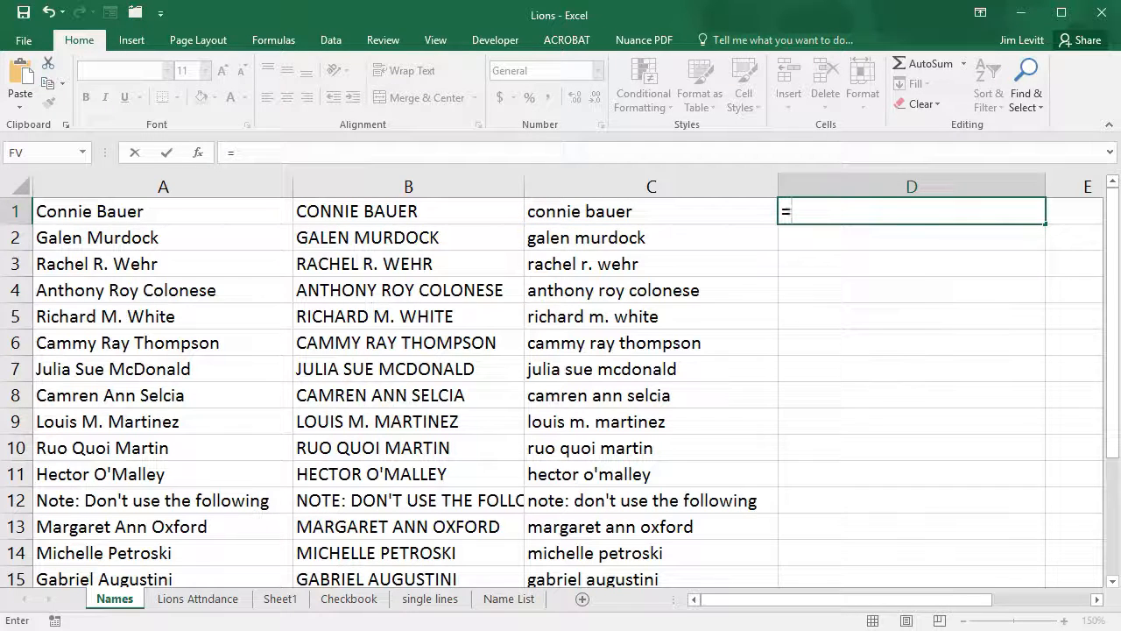
type("Proper(")
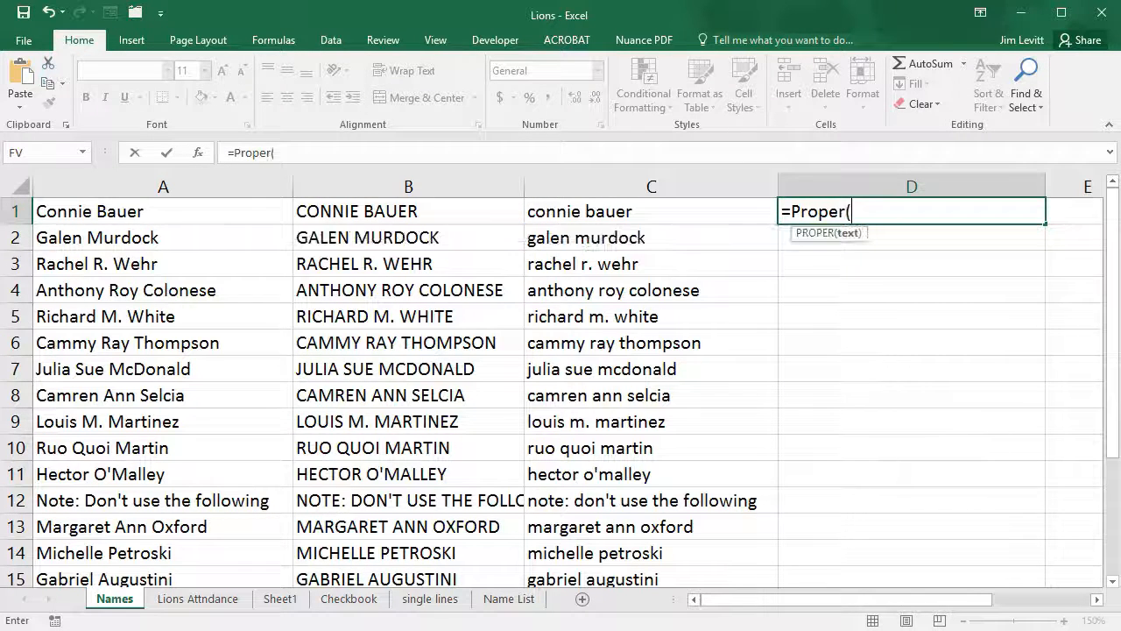
type("C1)")
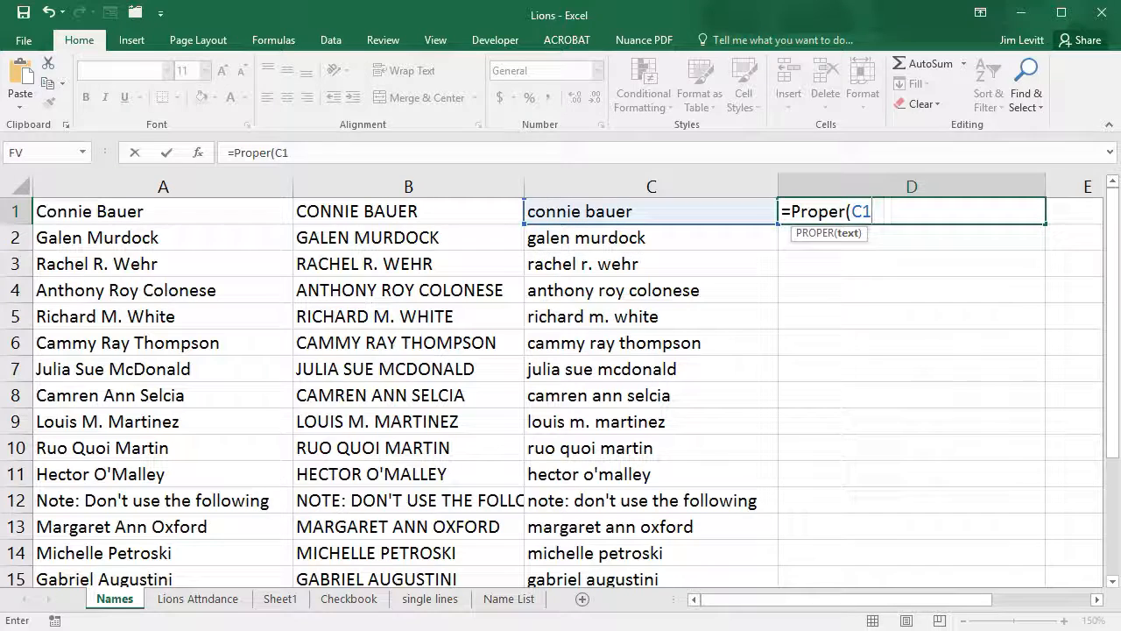
key("Return")
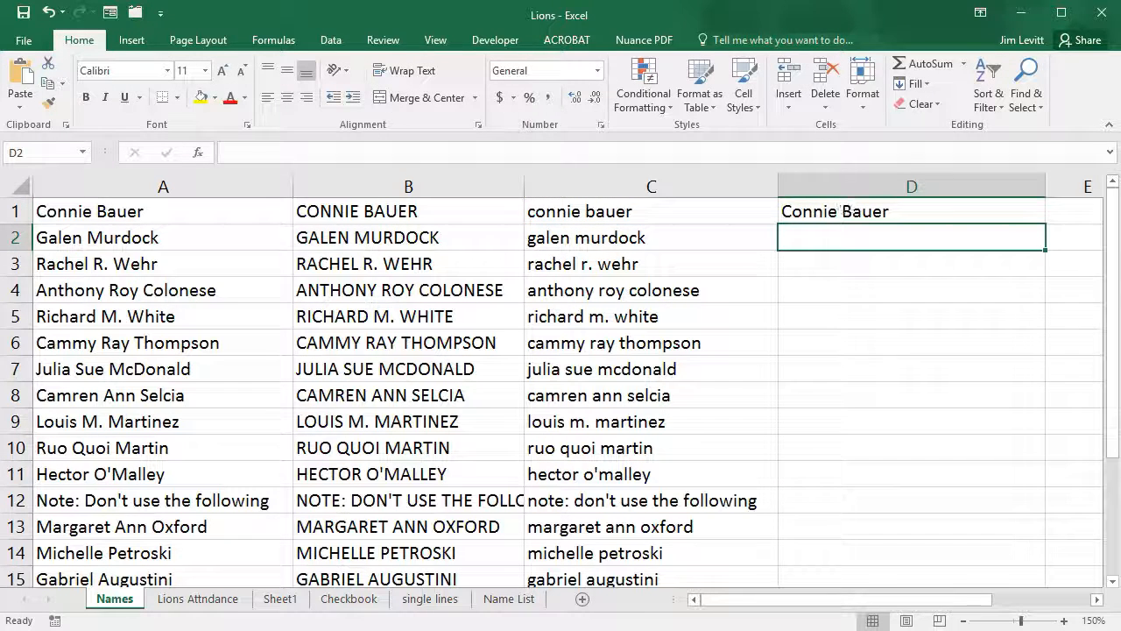
- Fill the PROPER formula from D1 down through D16
left_click(1036, 213)
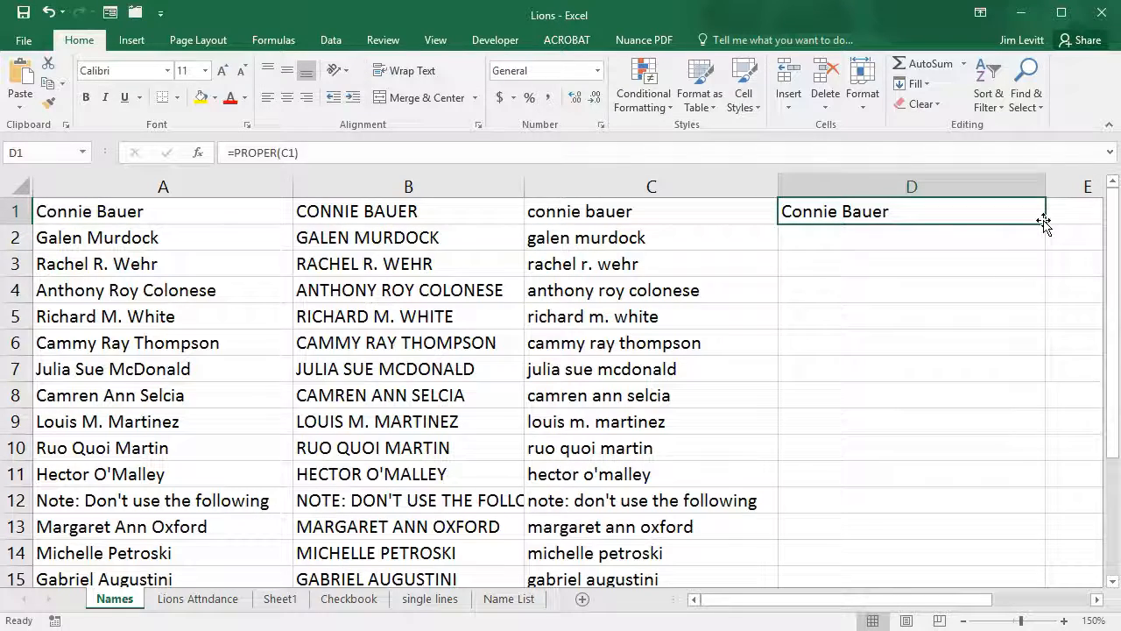
left_click_drag(1047, 225, 1025, 533)
scroll(960, 404, "up", 1)
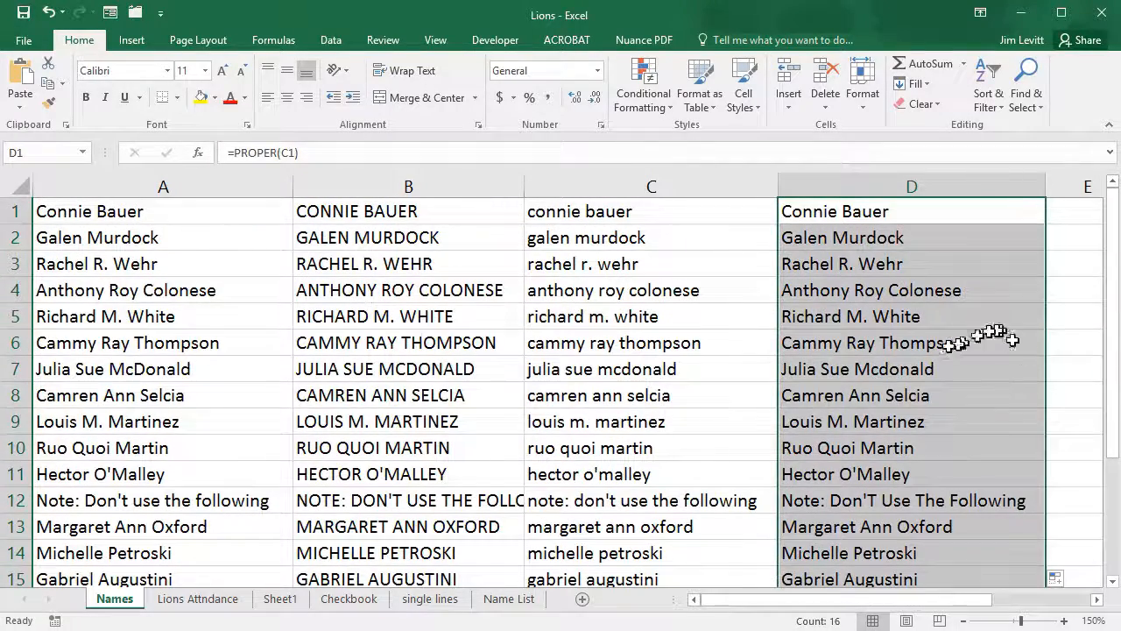
- Examine the PROPER capitalization in D7 and D12, and review the case formulas in B1, C1 and D1
left_click(894, 371)
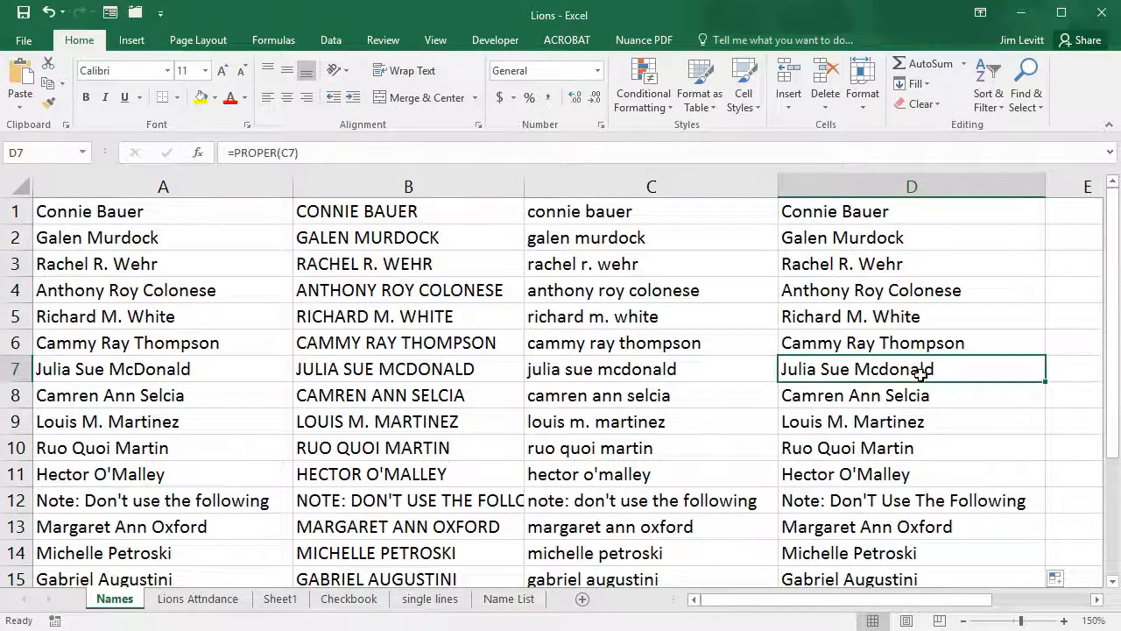
left_click(850, 511)
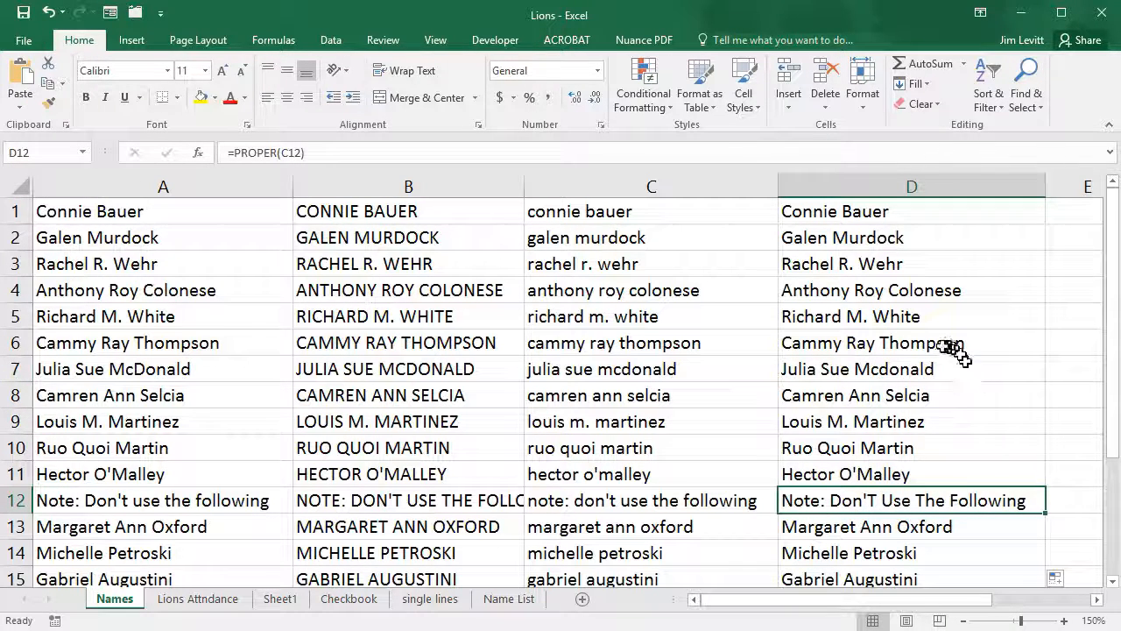
left_click(425, 213)
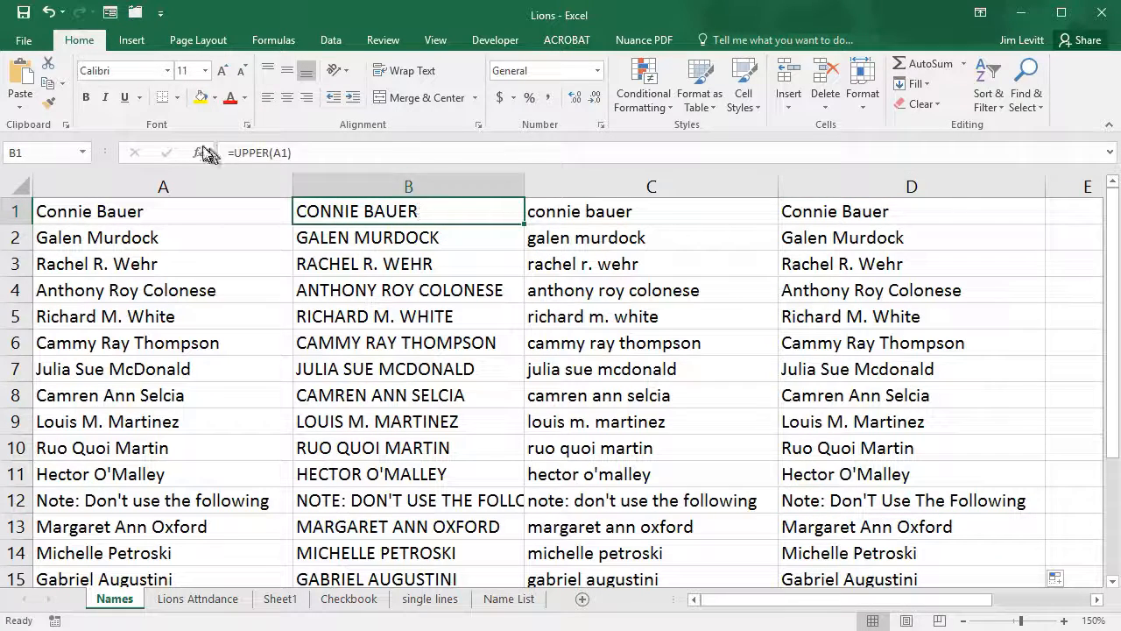
left_click(631, 211)
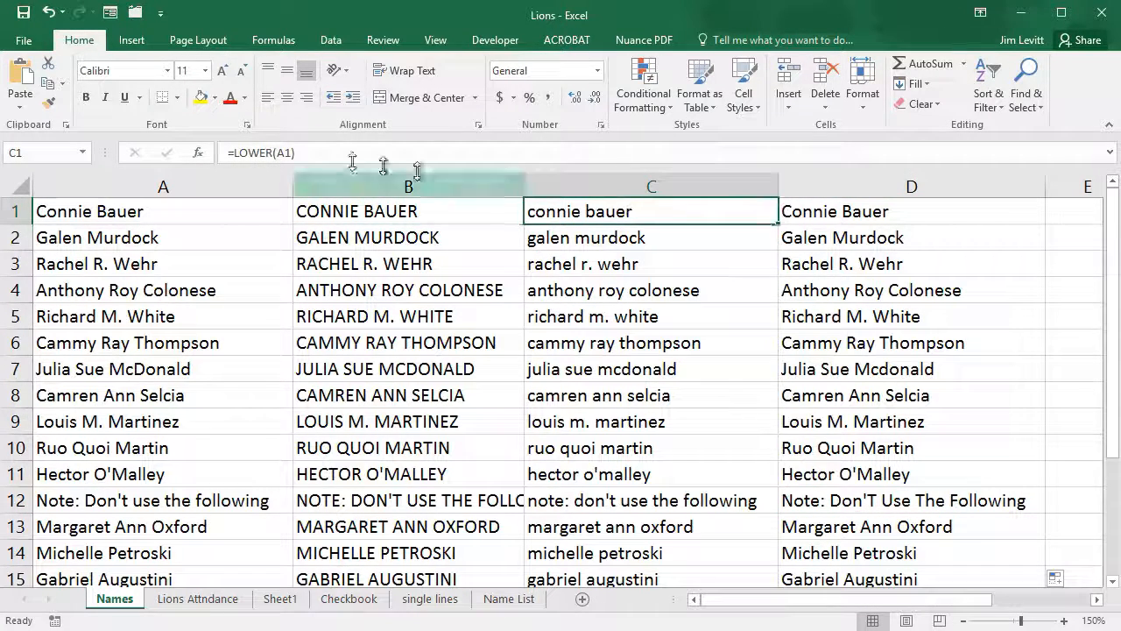
left_click(823, 214)
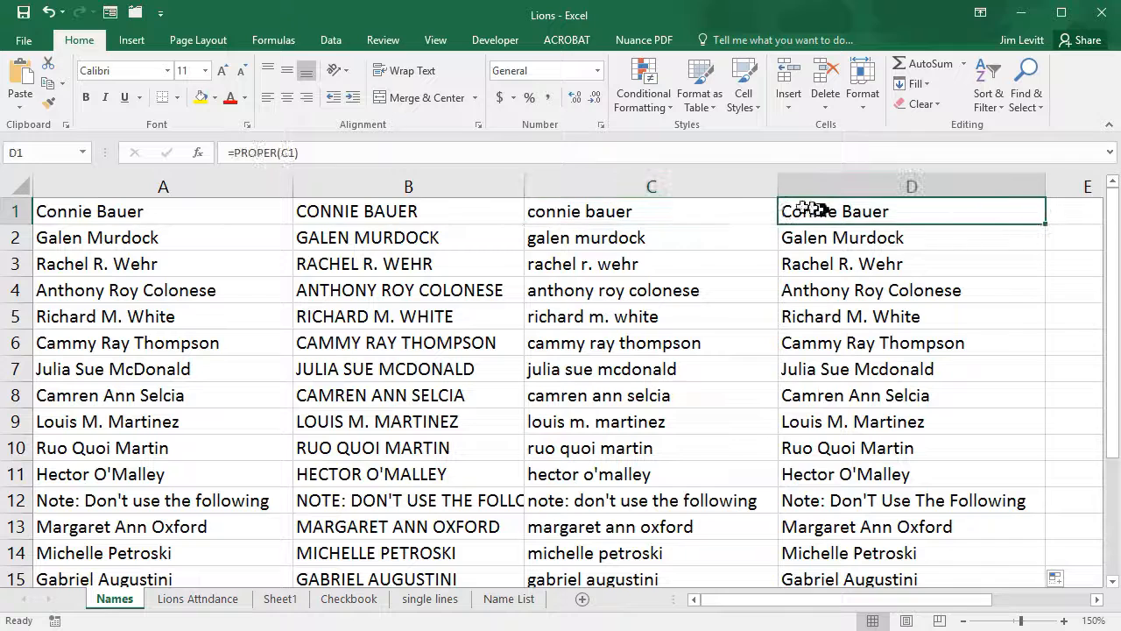